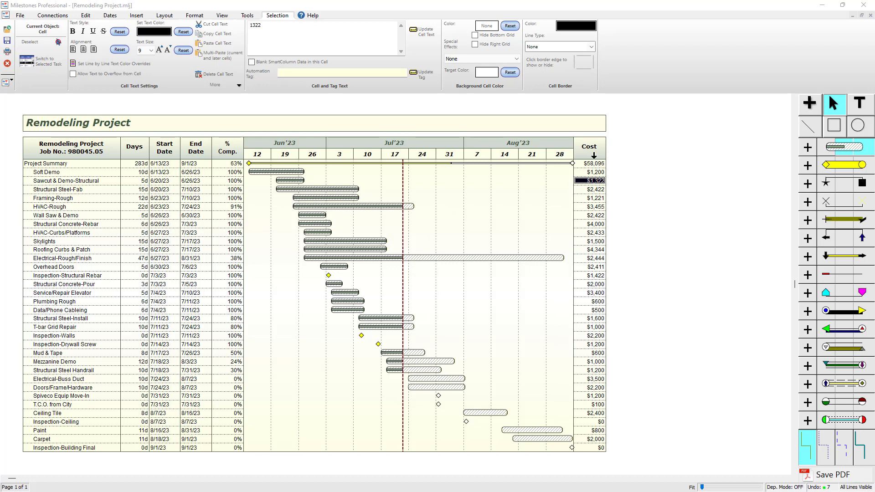
Open the ValueSets setup and set the alignment for ValueSets to Monthly.
left_click(592, 155)
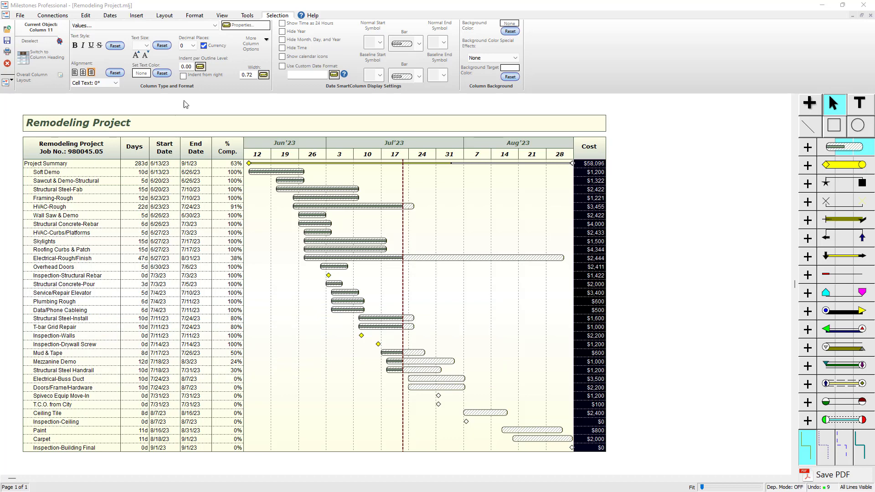
left_click(247, 15)
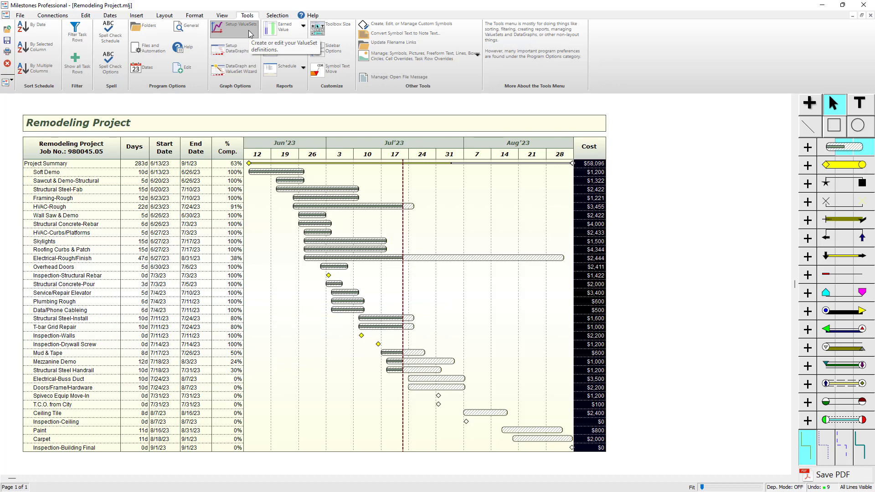
left_click(248, 31)
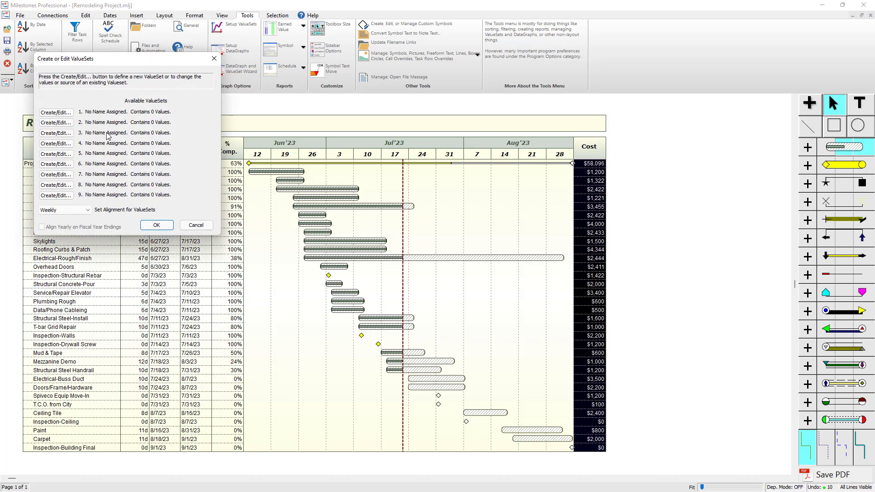
left_click(73, 211)
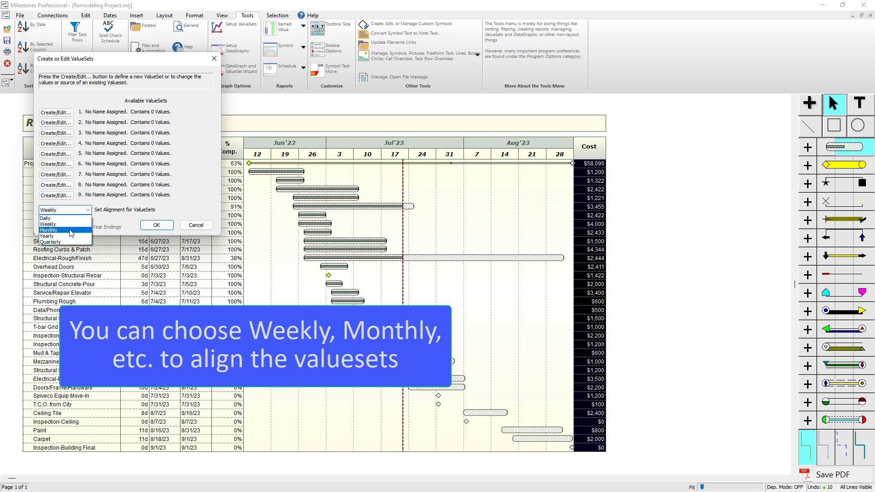
left_click(72, 230)
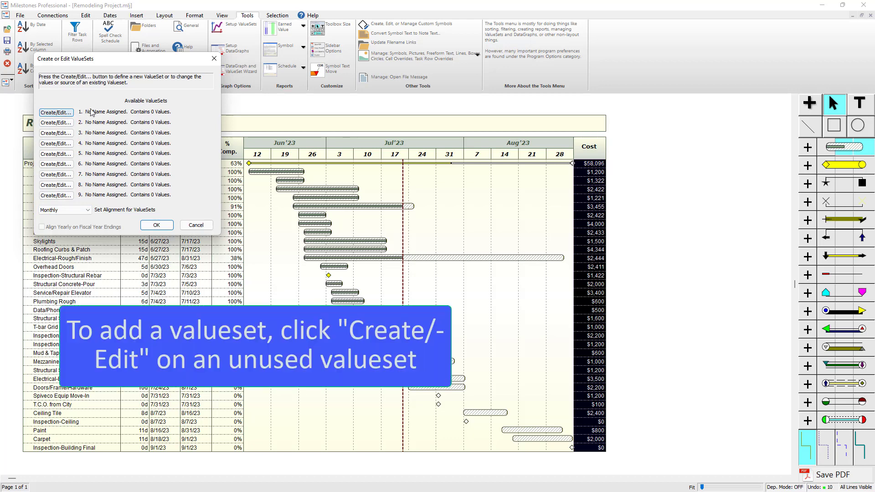
Define ValueSet 1 as "Cost", using Type 3 to allocate the values of column 11: Cost across the timeline.
left_click(63, 113)
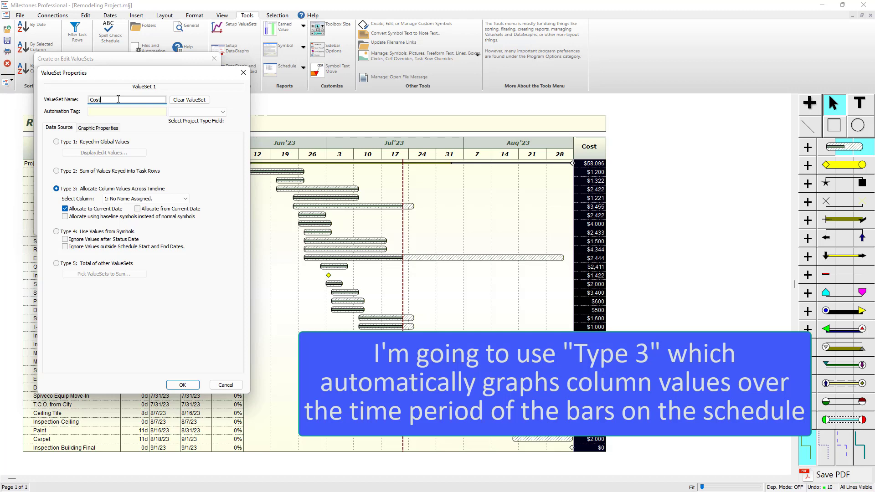
left_click(177, 201)
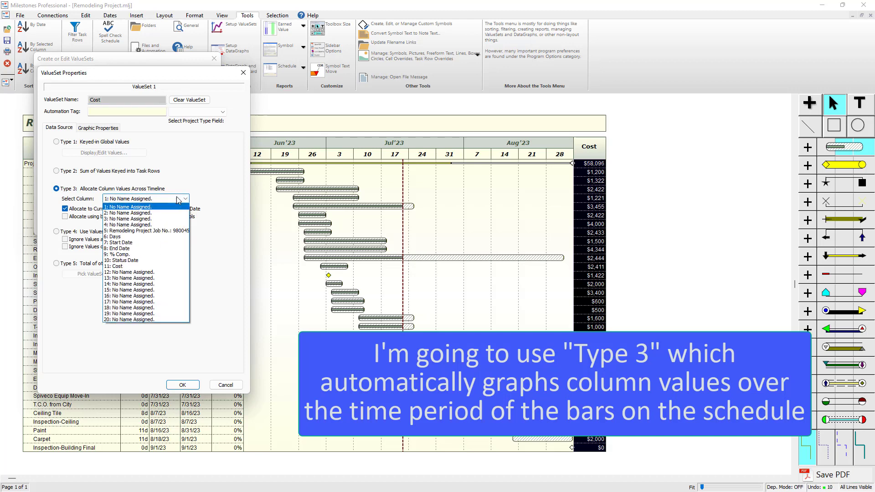
left_click(133, 267)
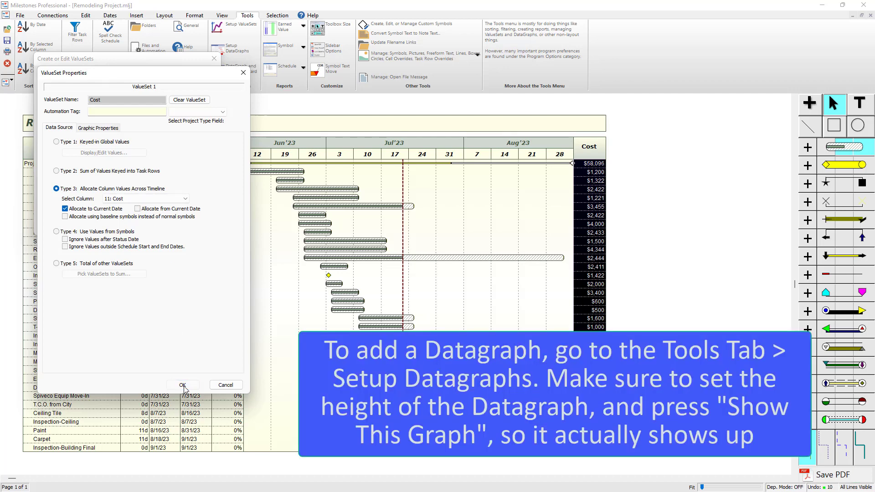
left_click(182, 385)
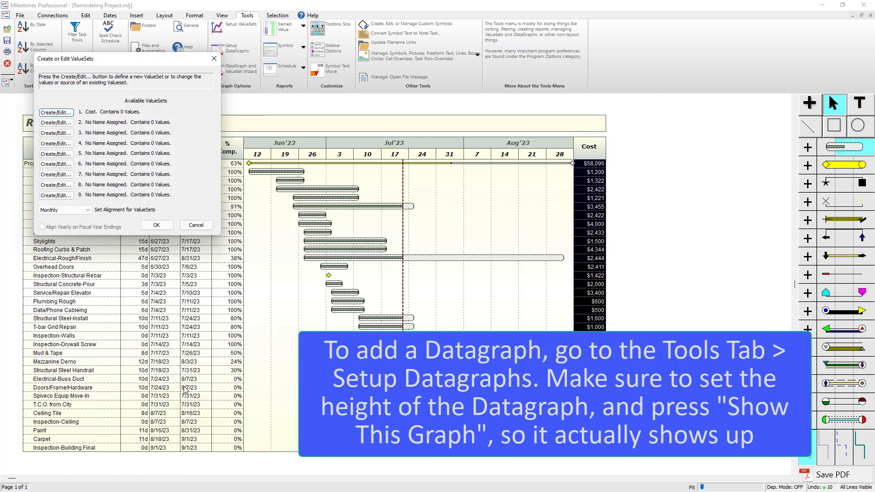
left_click(157, 227)
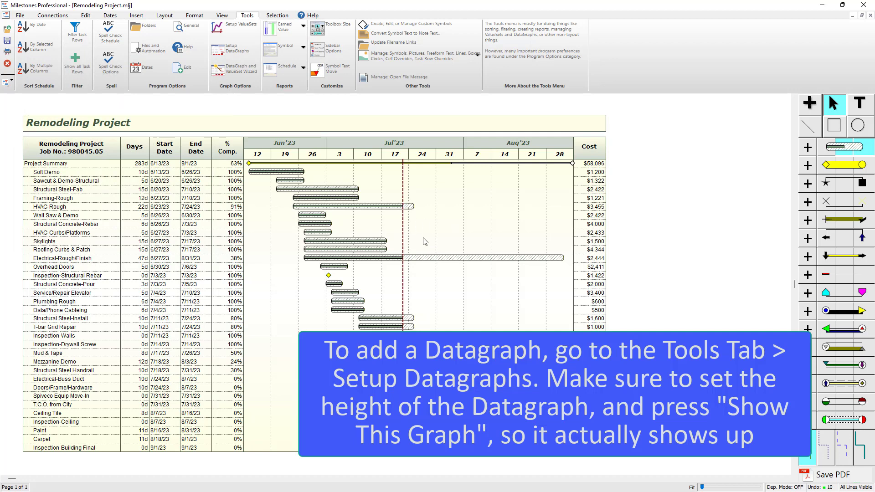
In the DataGraph setup, turn on display of DataGraph 1 with a graph height of 1.20.
left_click(240, 55)
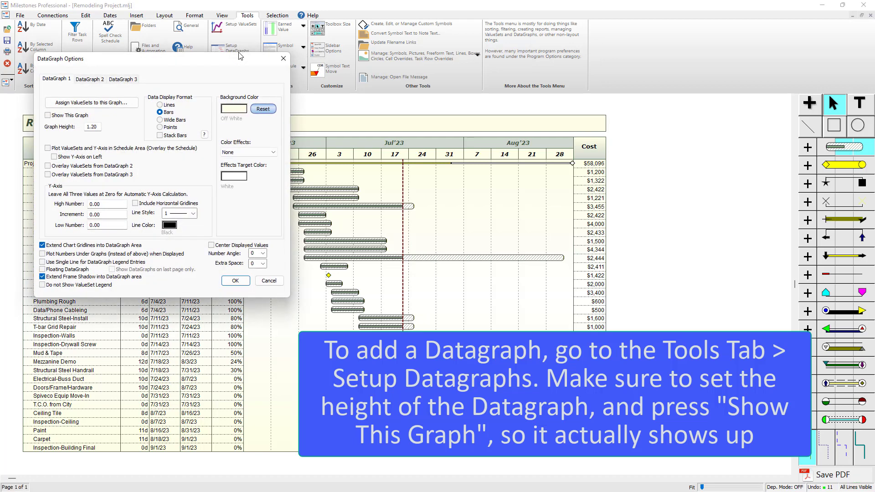
left_click(72, 117)
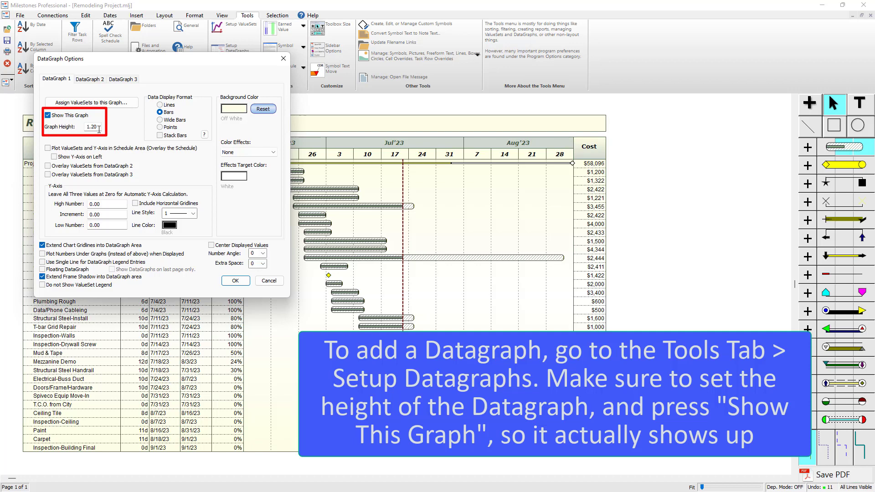
double_click(89, 127)
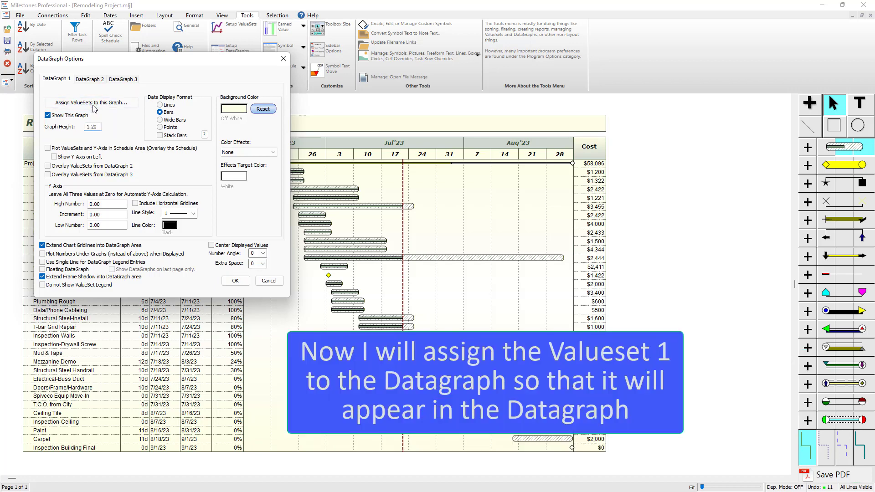
Assign the Cost ValueSet to DataGraph 1 and apply the DataGraph options to the schedule.
left_click(94, 105)
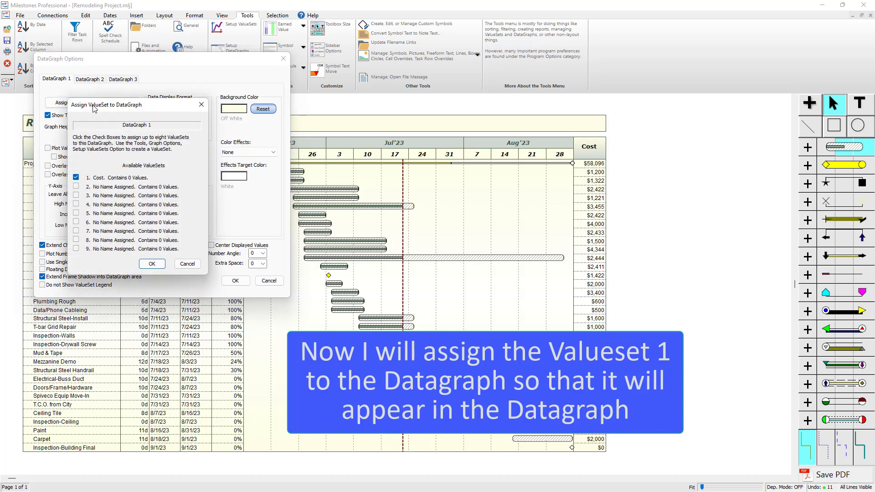
left_click(75, 178)
left_click(76, 178)
left_click(76, 179)
left_click(159, 267)
left_click(152, 264)
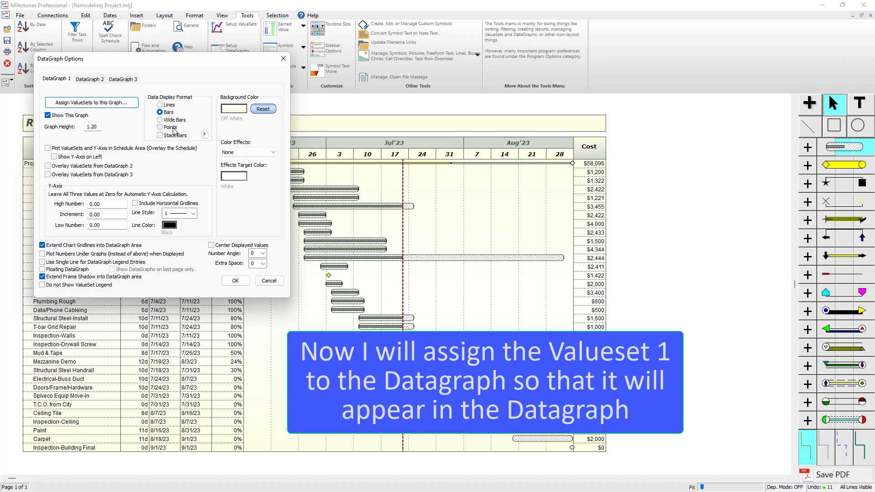
left_click(242, 283)
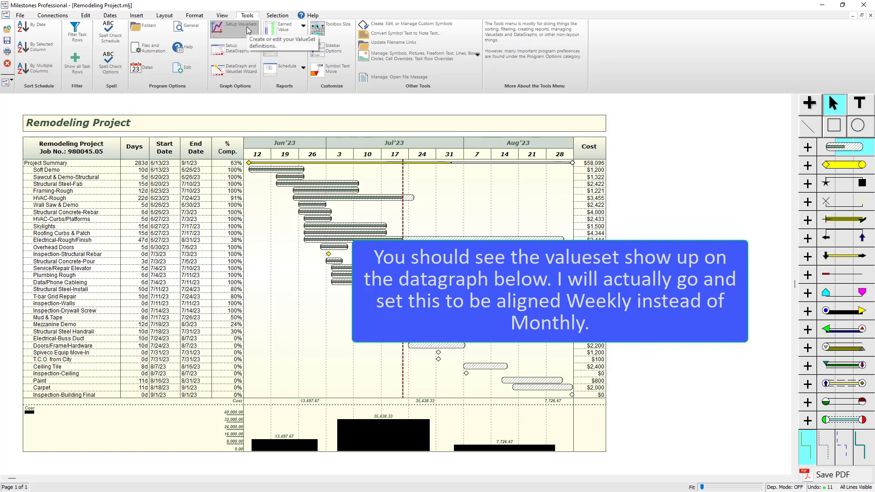
Change the alignment for ValueSets to Weekly and apply it.
left_click(248, 30)
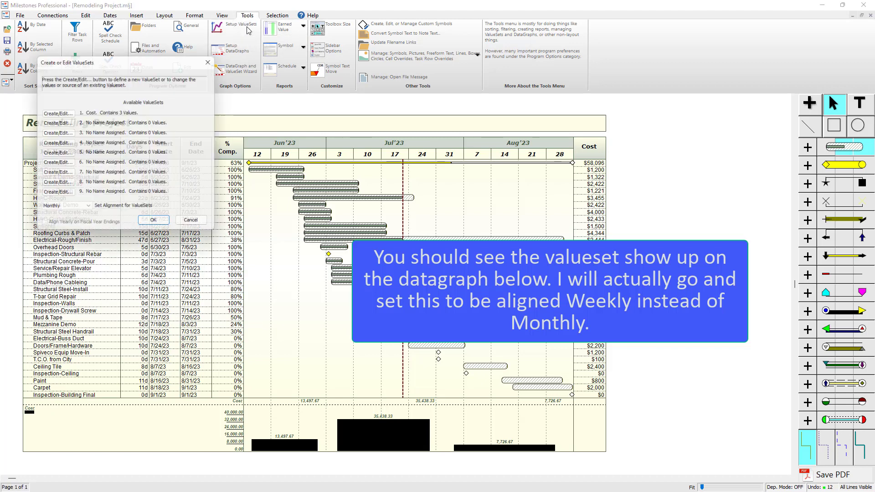
left_click(67, 210)
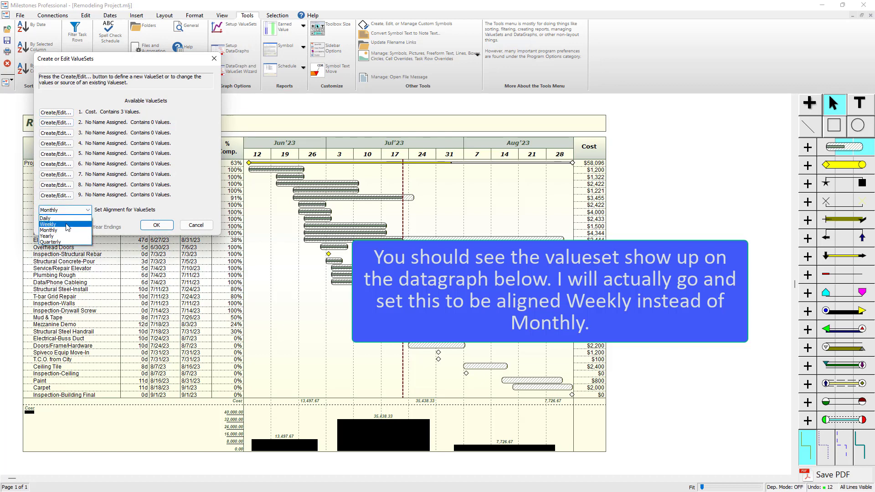
left_click(66, 224)
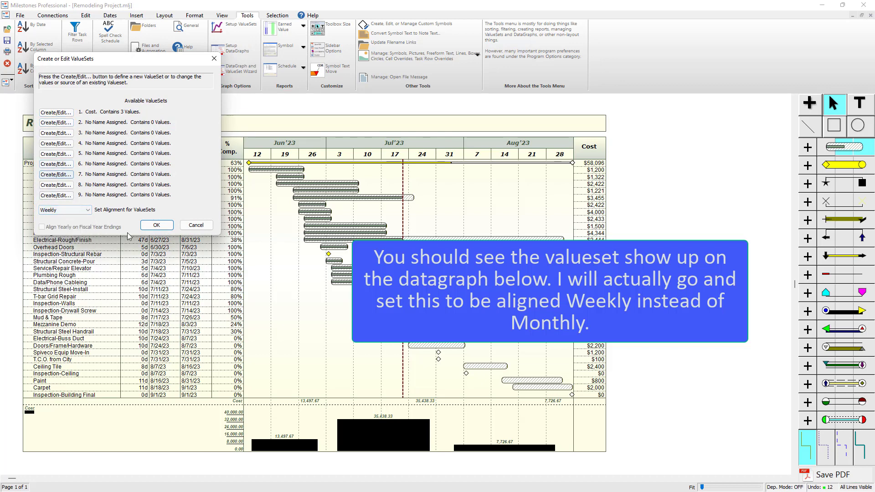
left_click(151, 226)
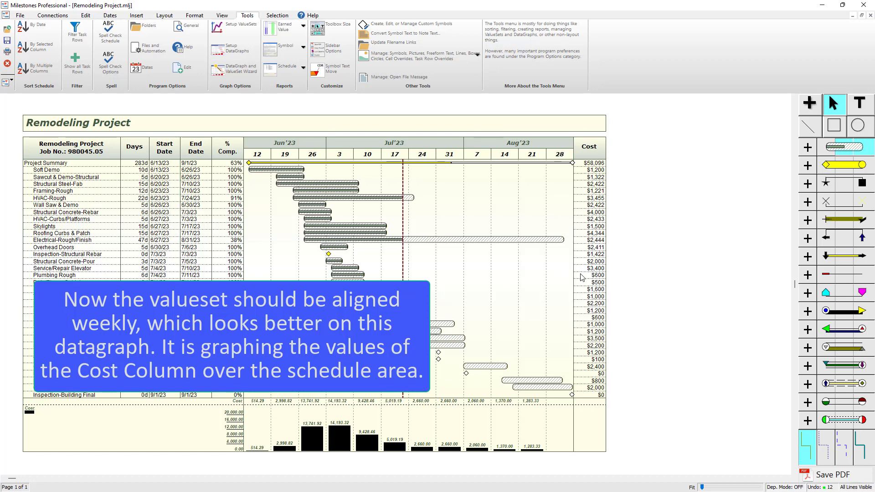
Set the line/bar color of the Cost ValueSet to Green in its graphic properties.
left_click(200, 268)
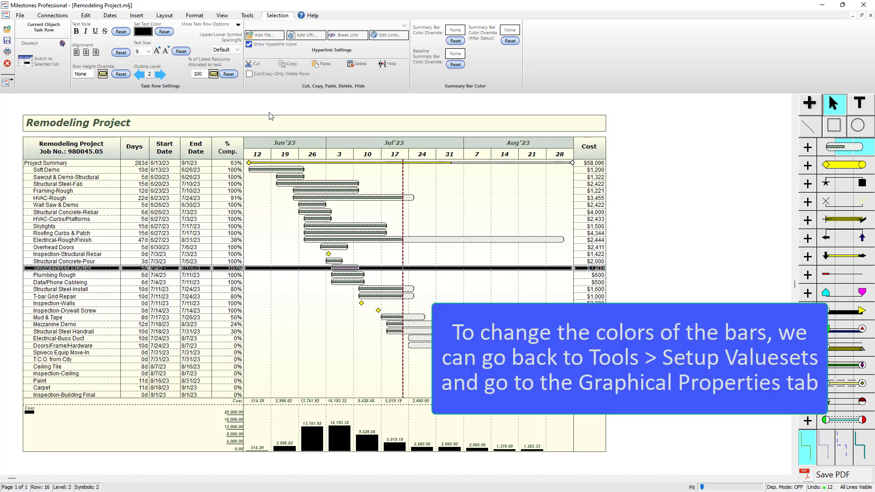
left_click(247, 17)
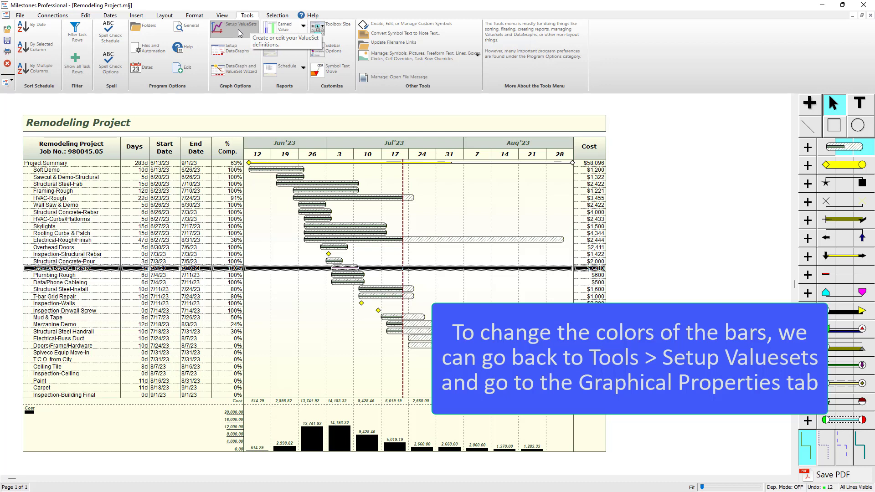
left_click(239, 33)
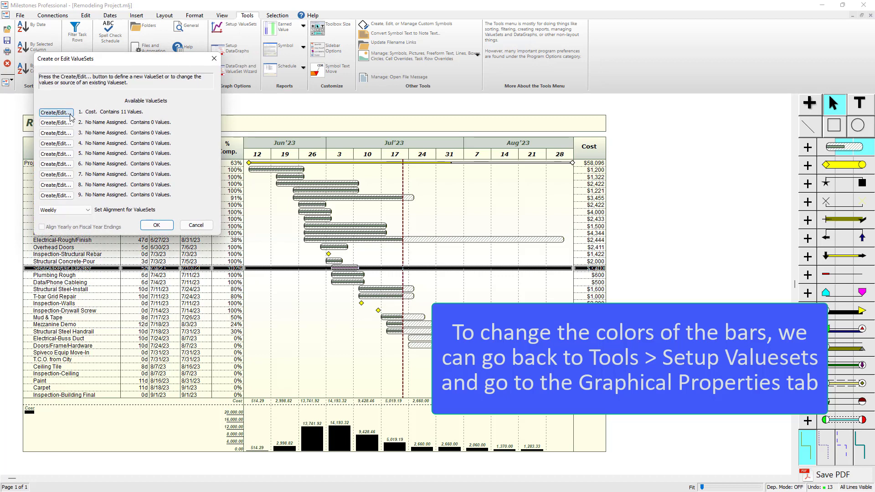
left_click(56, 112)
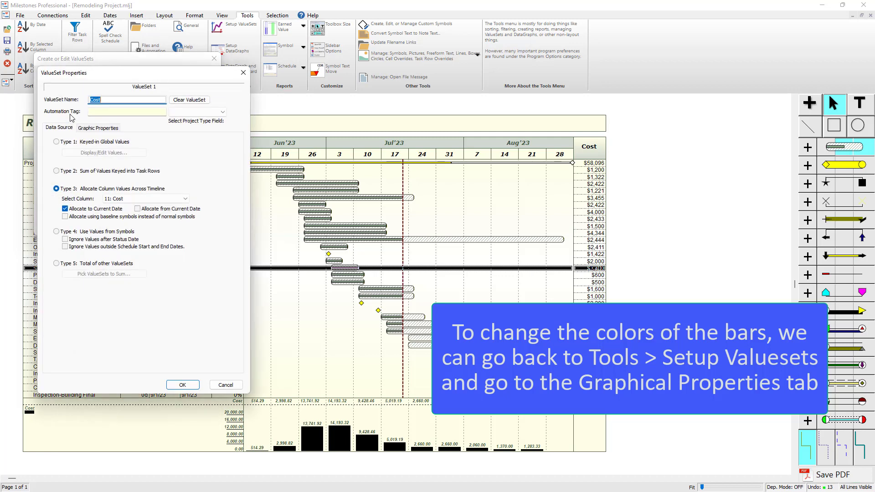
left_click(93, 129)
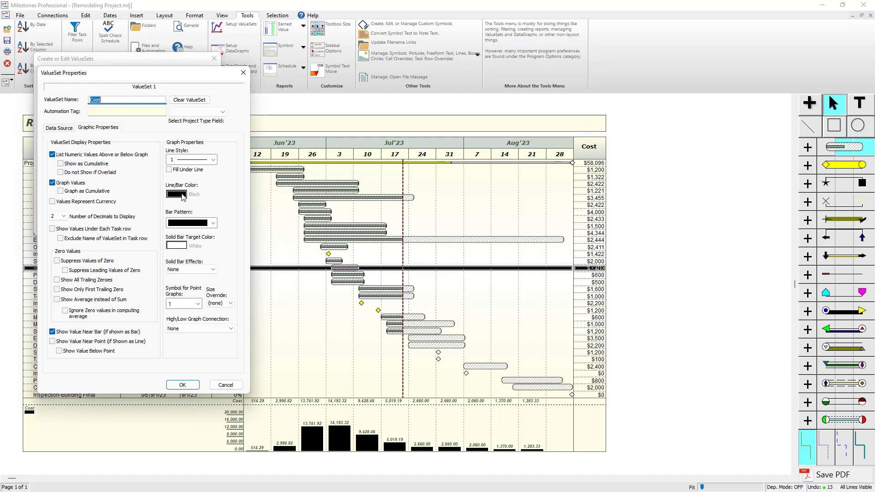
left_click(182, 197)
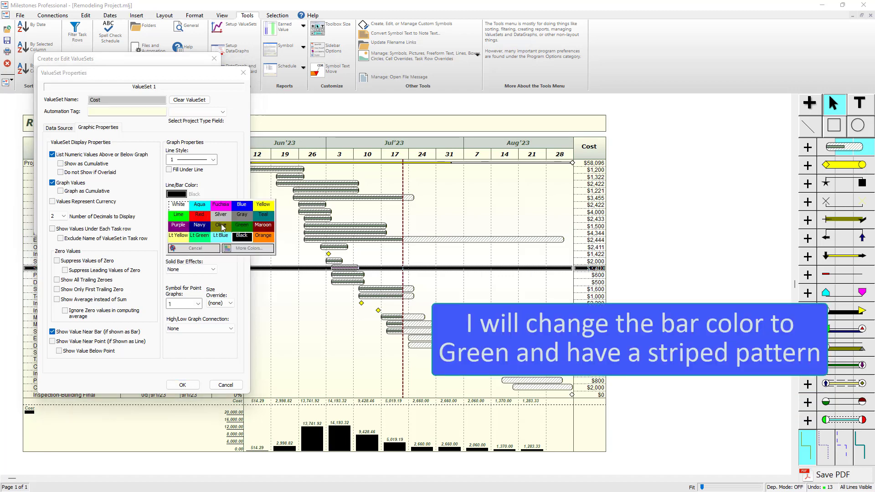
left_click(242, 224)
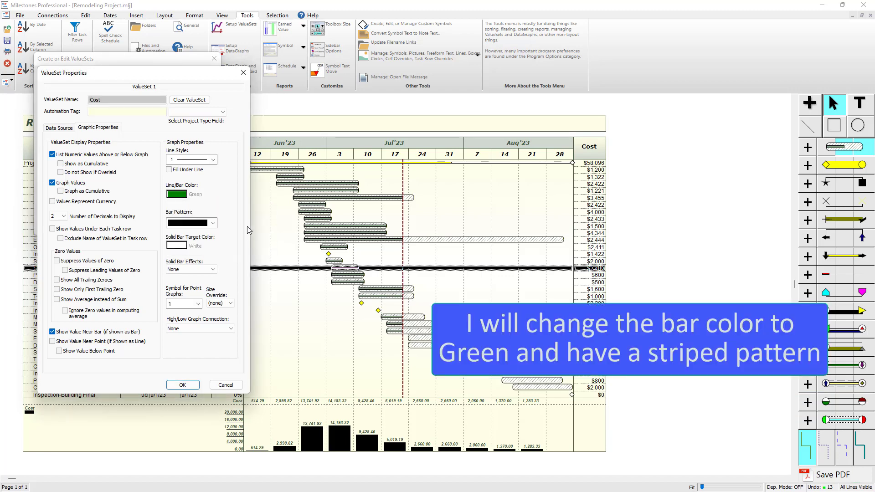
Give the Cost ValueSet's bars a diagonal striped pattern and apply the ValueSet changes.
left_click(212, 223)
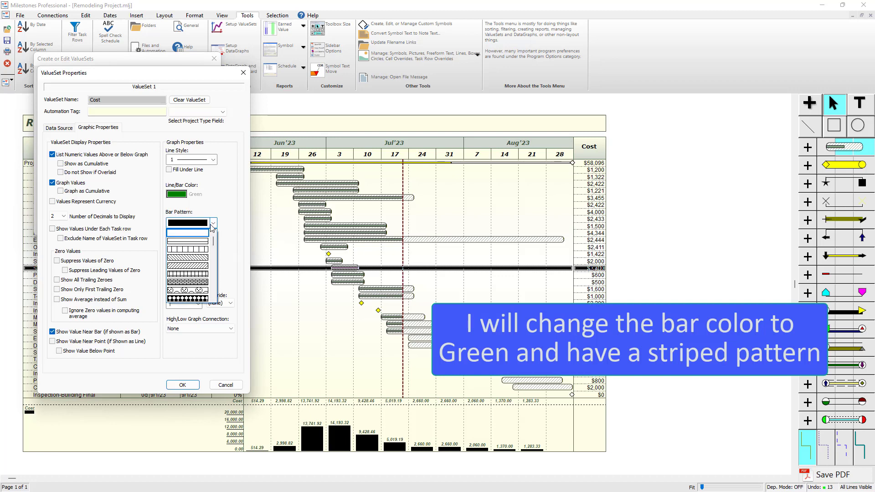
left_click(198, 267)
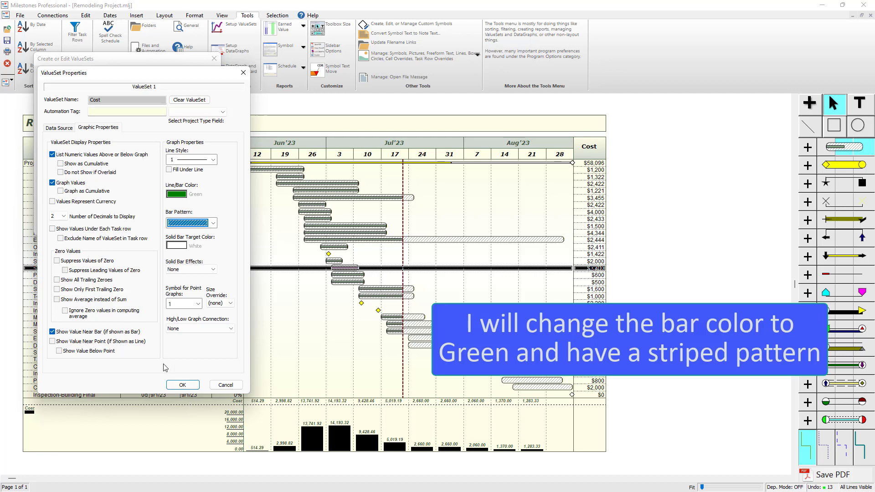
left_click(178, 387)
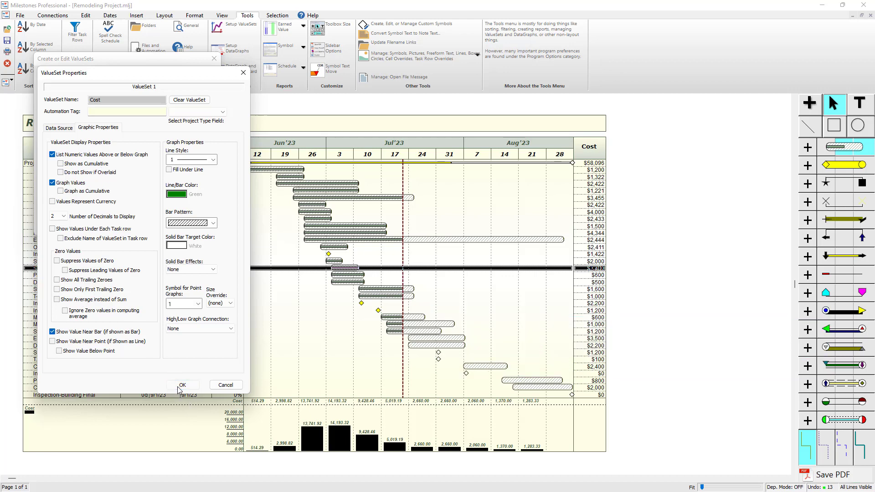
left_click(179, 386)
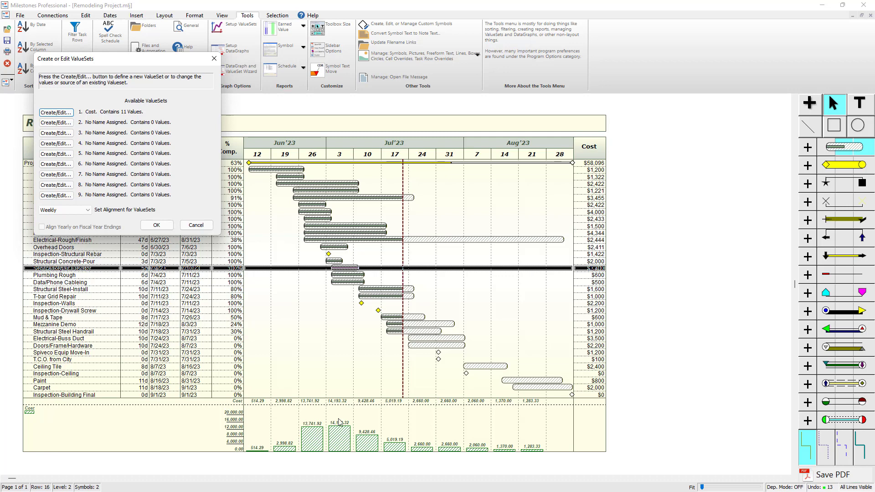
left_click(157, 225)
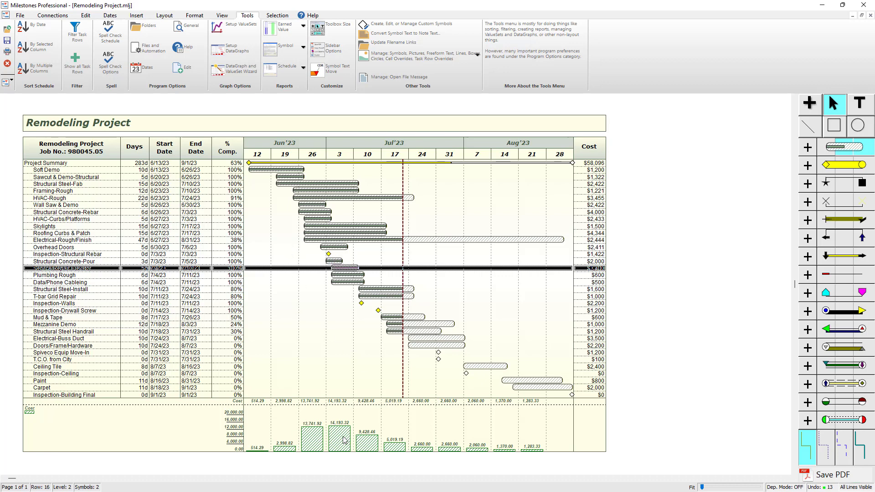
Switch the data display format of DataGraph 1 to Lines and apply it.
left_click(251, 54)
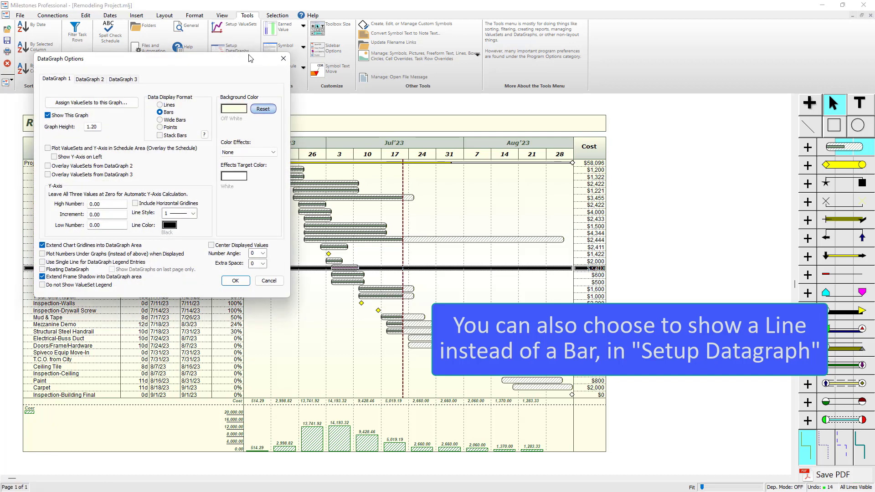
left_click(162, 105)
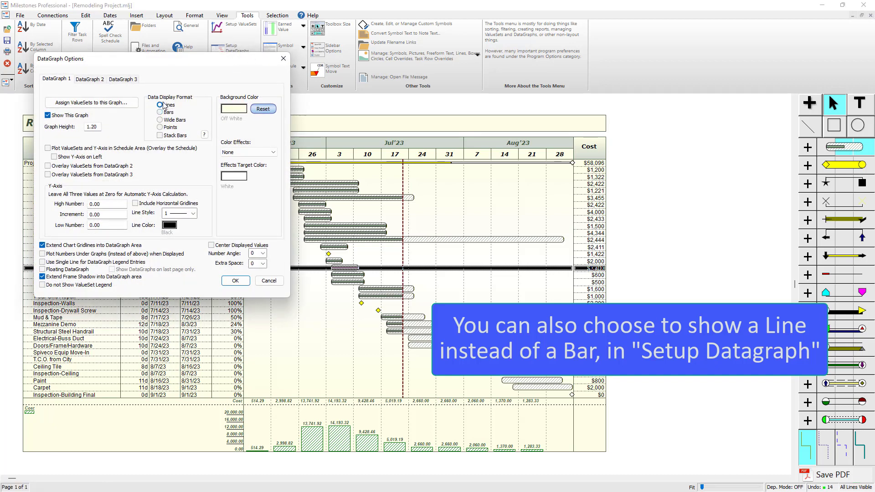
left_click(235, 280)
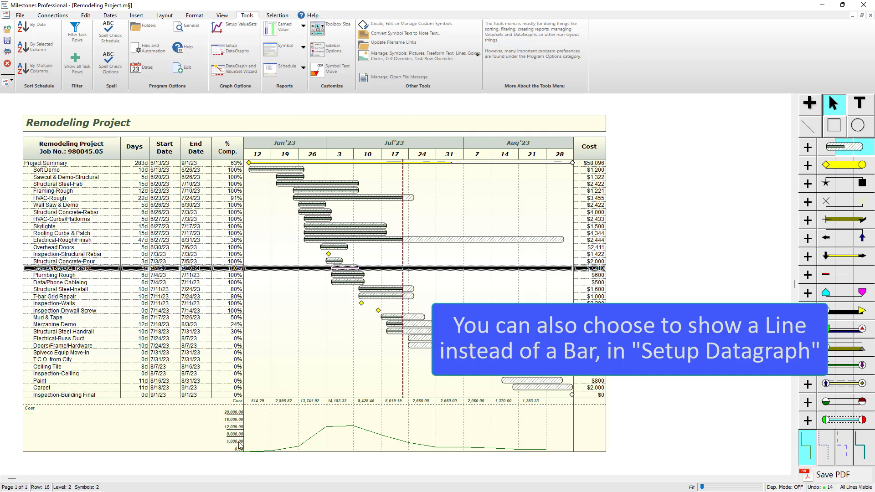
Set the Y-axis of DataGraph 1 to a high number of 15000 and an increment of 5000, and apply it.
left_click(237, 53)
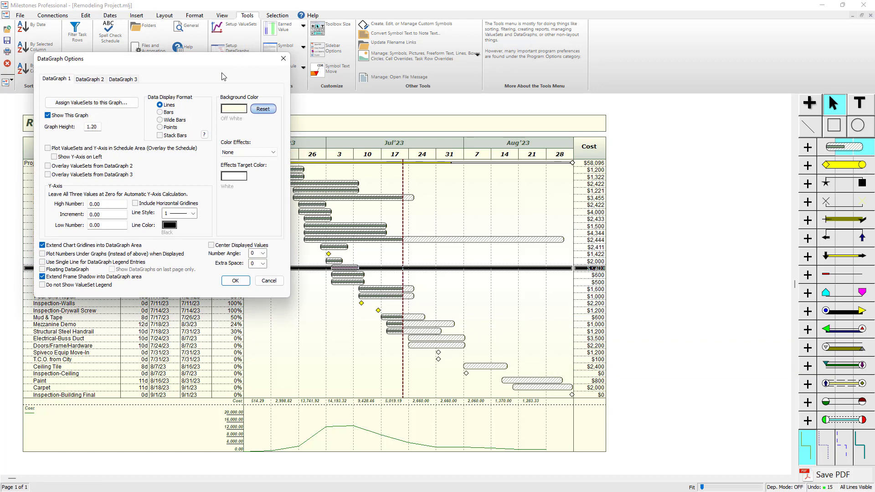
double_click(104, 201)
type("15000")
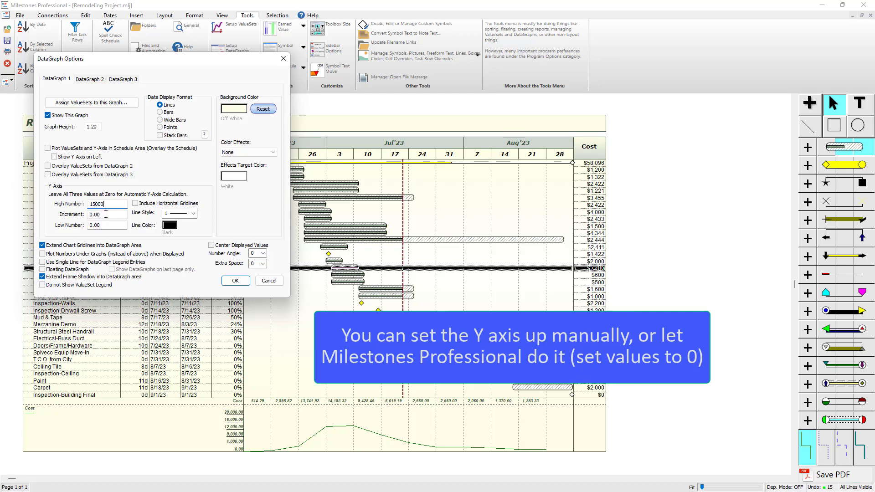
double_click(106, 214)
type("6")
type("5000")
left_click(245, 282)
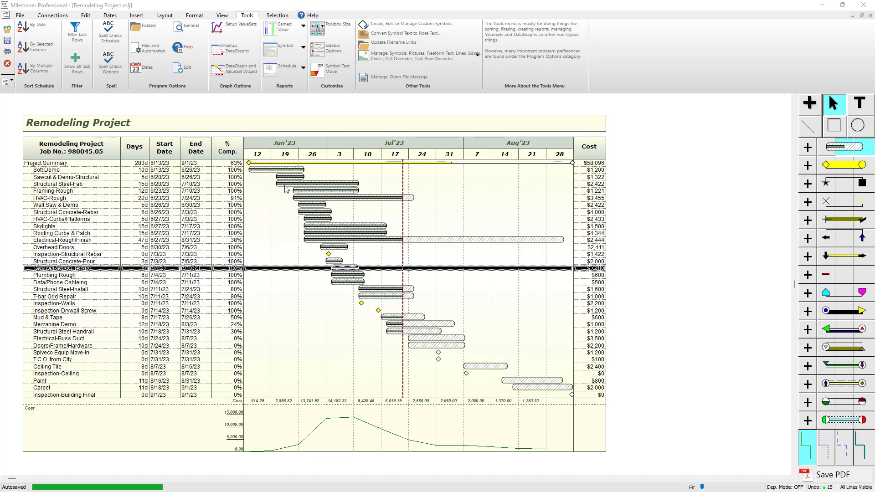
Switch the data display format of DataGraph 1 back to Bars and apply it.
left_click(233, 54)
left_click(164, 112)
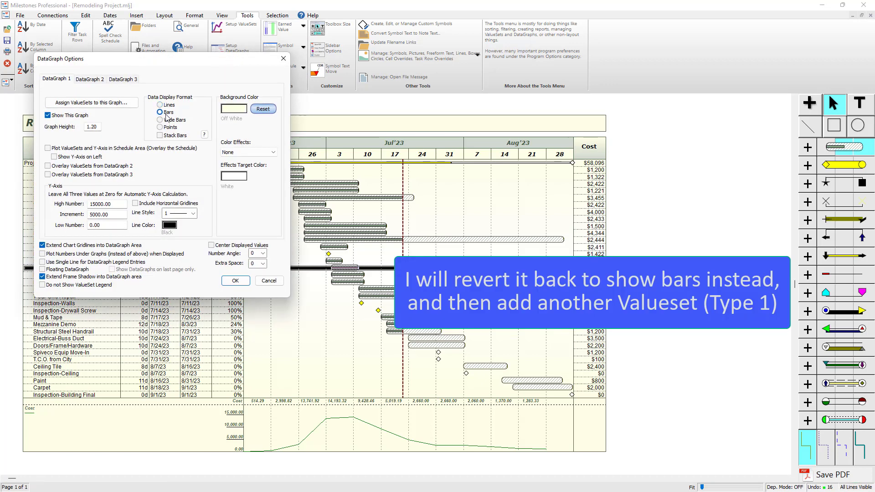
left_click(234, 281)
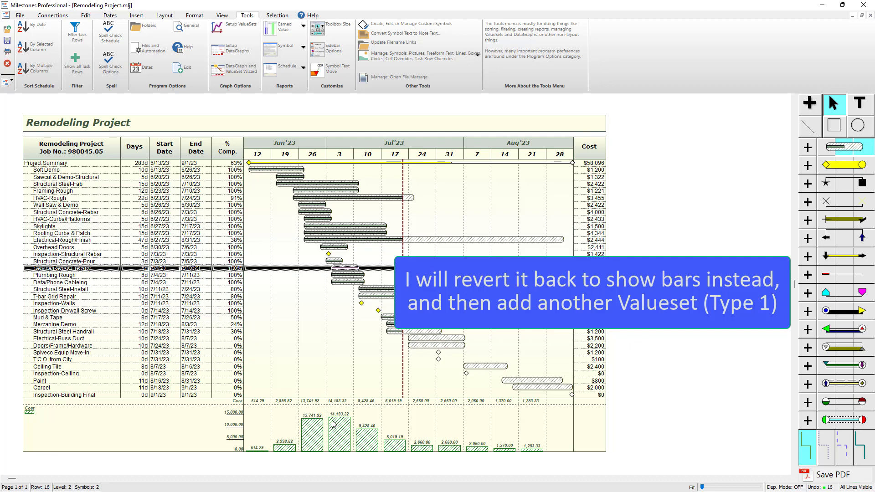
Create ValueSet 2 with the Type 1 Keyed-in Global Values data source and name it Budget.
left_click(253, 31)
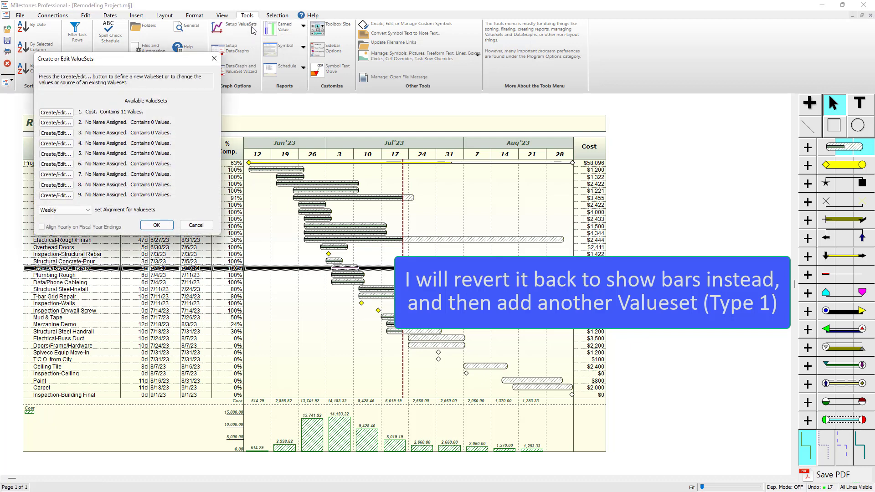
left_click(59, 127)
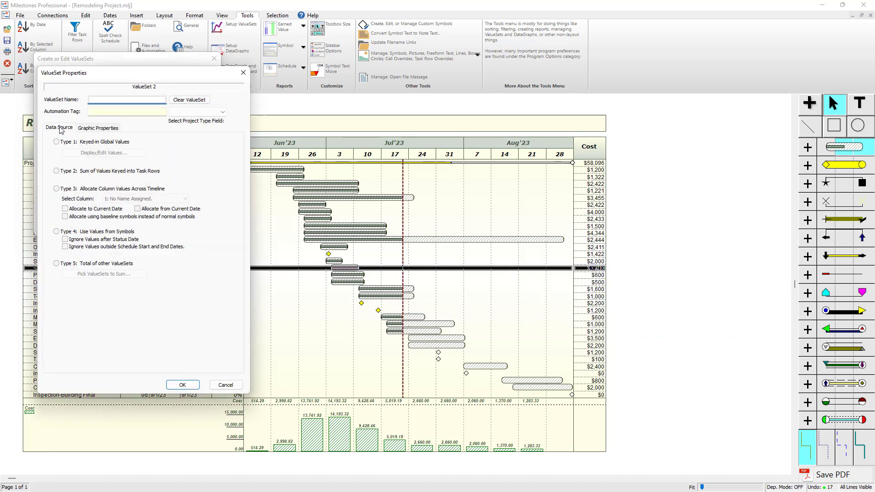
left_click(60, 142)
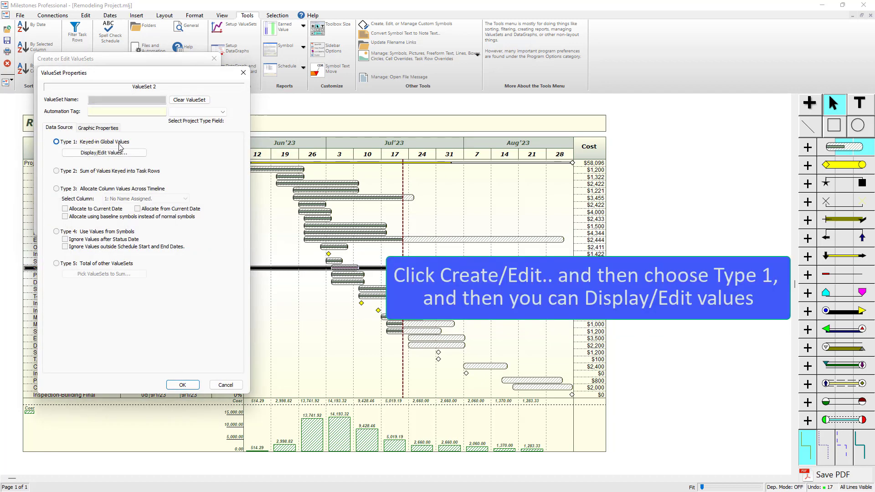
left_click(122, 100)
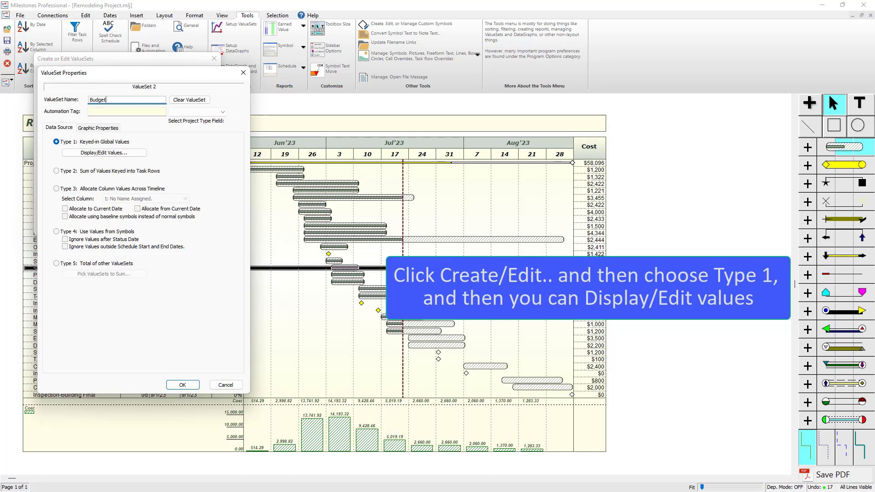
Enter the Budget values 600, 4000, 12000, 13000 and 10000 for the five weeks starting 6/12/23 and accept them.
left_click(80, 157)
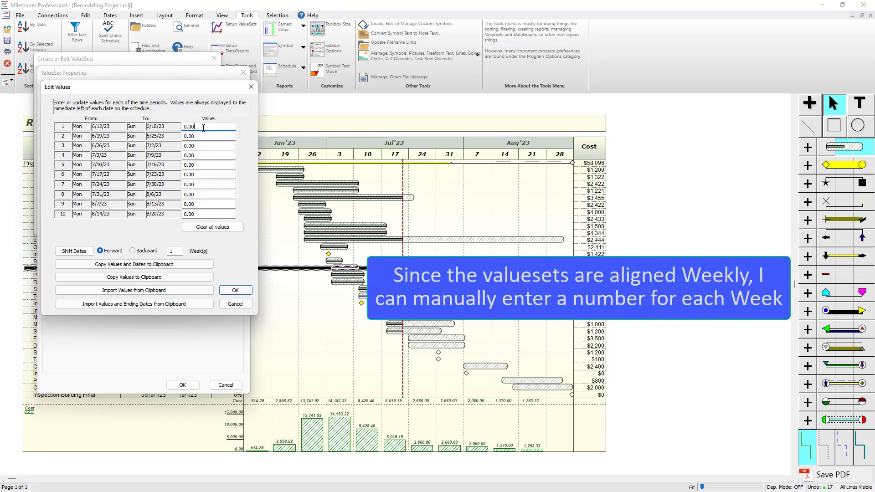
double_click(203, 128)
type("6")
left_click(216, 137)
type("4")
left_click(202, 146)
type("12000")
left_click(200, 156)
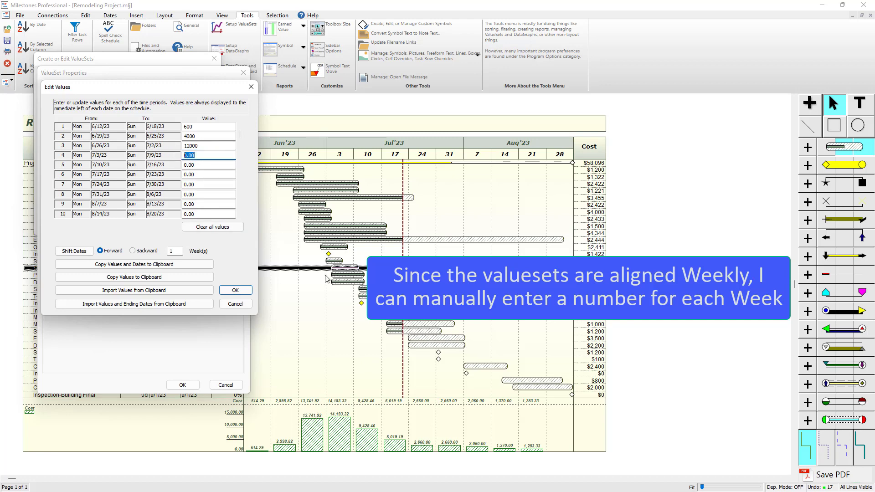
type("130")
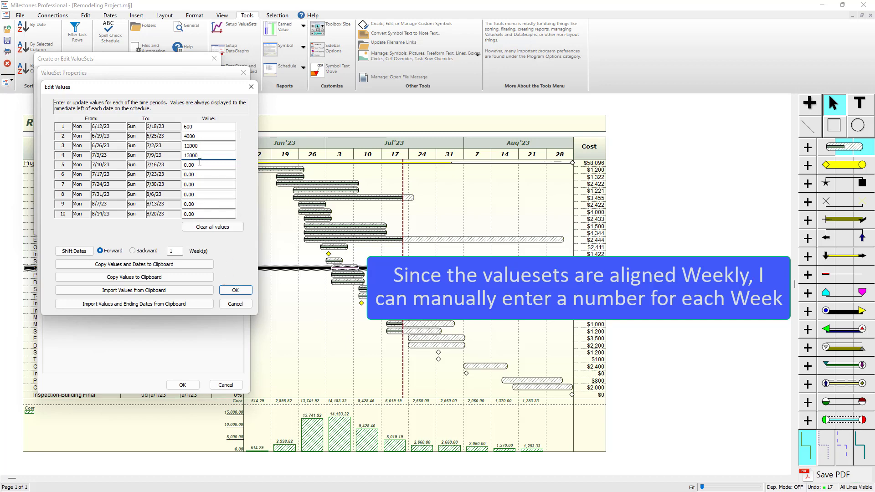
left_click(199, 165)
type("10000")
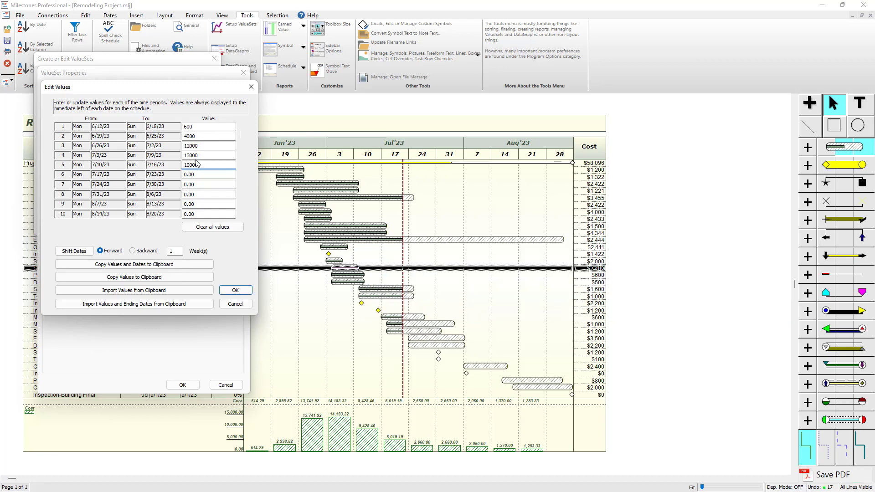
left_click(240, 294)
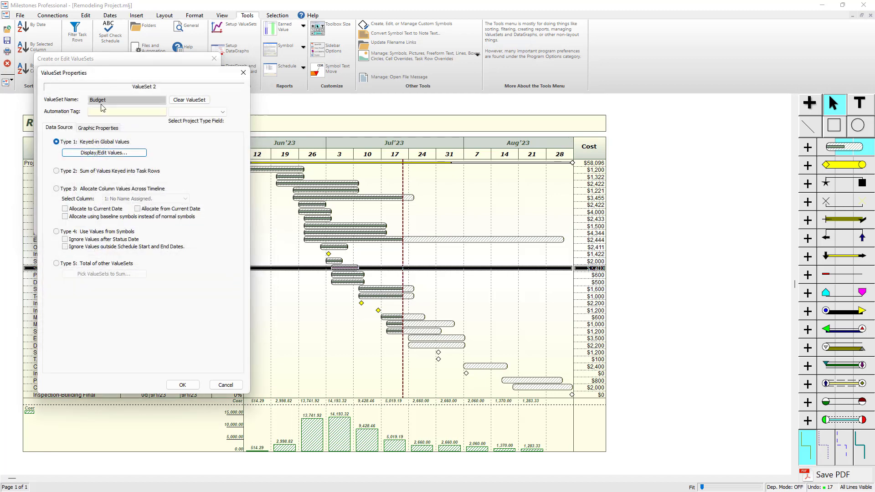
Give the Budget ValueSet a Red bar color and a brick-like bar pattern, and apply the ValueSet changes.
left_click(101, 129)
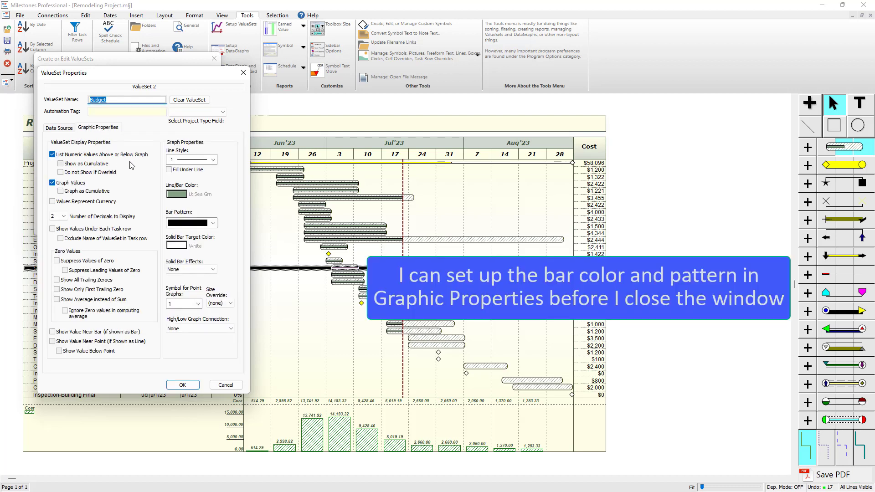
left_click(180, 195)
left_click(201, 217)
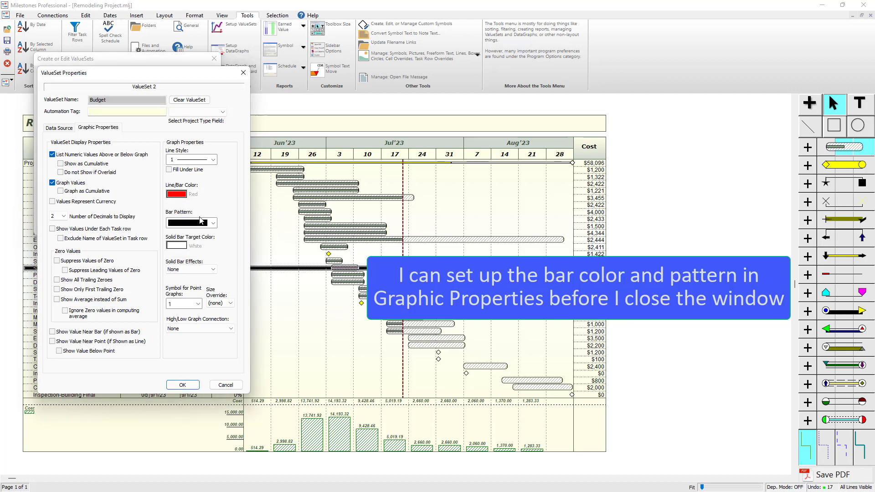
left_click(203, 223)
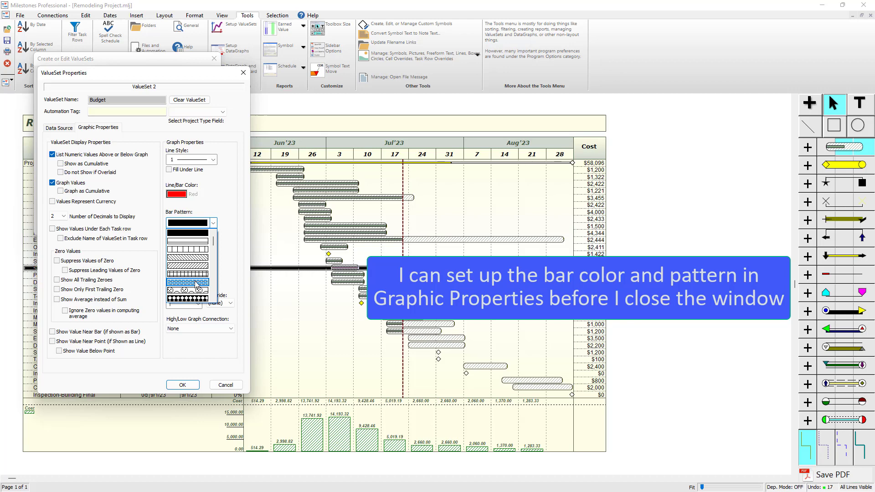
left_click(197, 282)
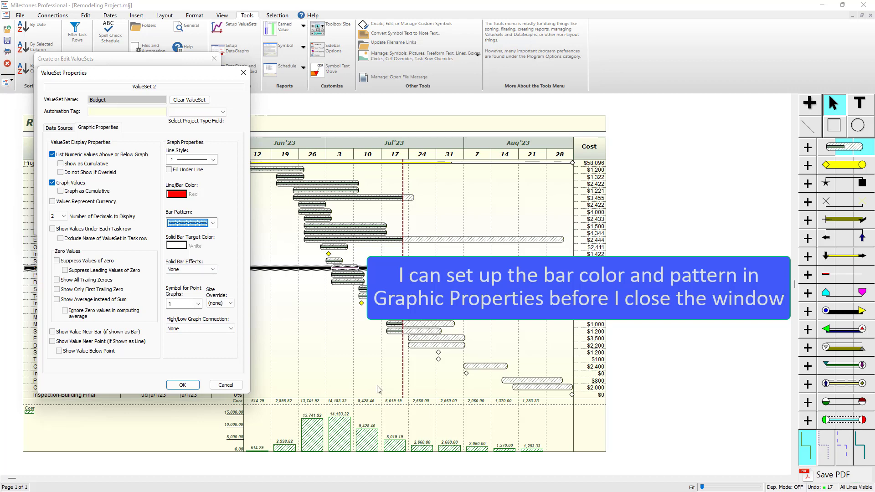
left_click(184, 385)
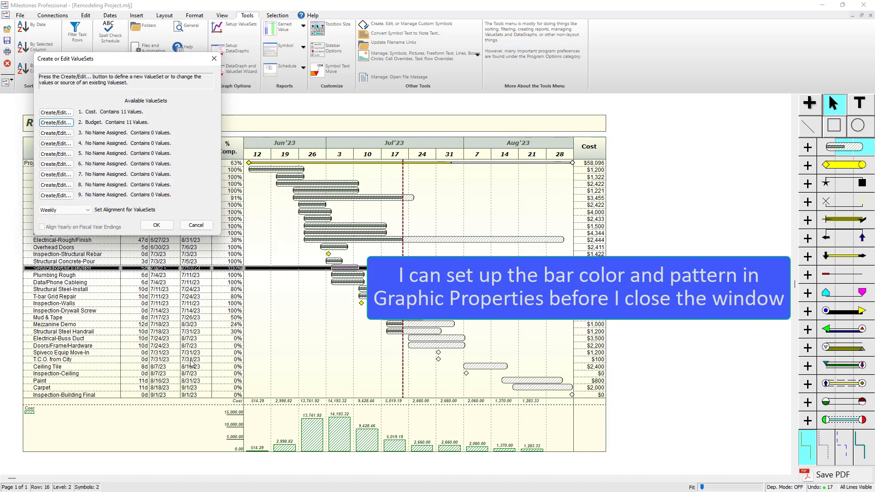
left_click(169, 226)
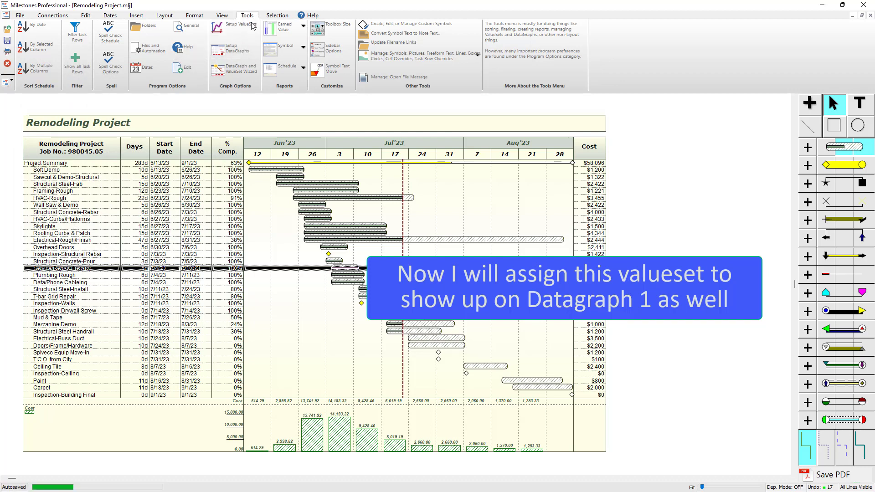
Assign the Budget ValueSet to DataGraph 1 alongside Cost and apply the DataGraph options.
left_click(247, 47)
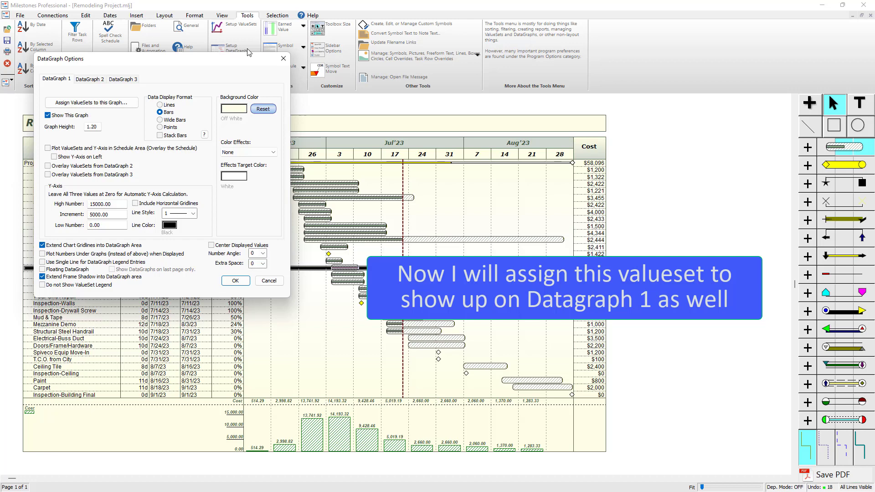
left_click(104, 104)
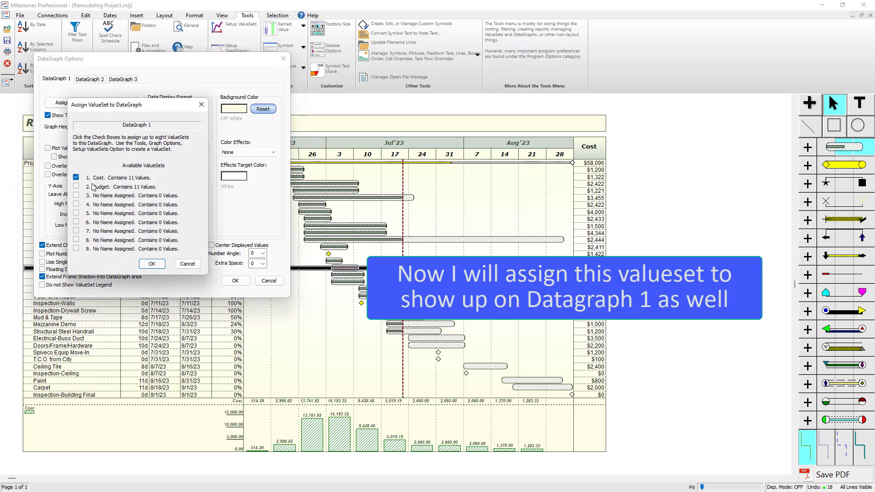
left_click(76, 186)
left_click(154, 264)
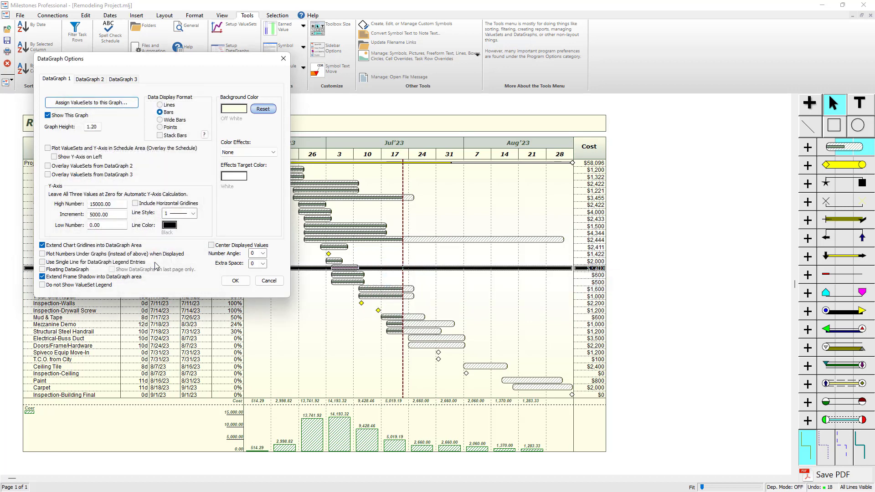
left_click(235, 280)
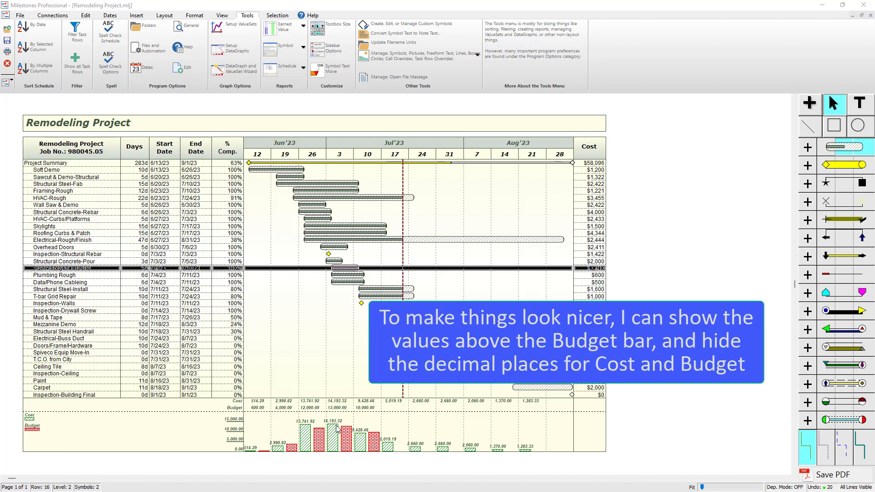
Show the Budget ValueSet's values near its bars, with 0 decimals displayed.
left_click(245, 28)
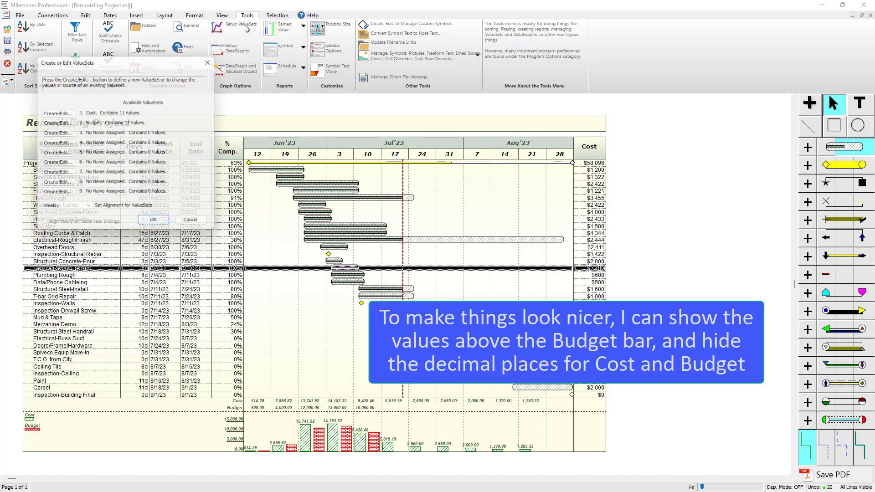
left_click(70, 125)
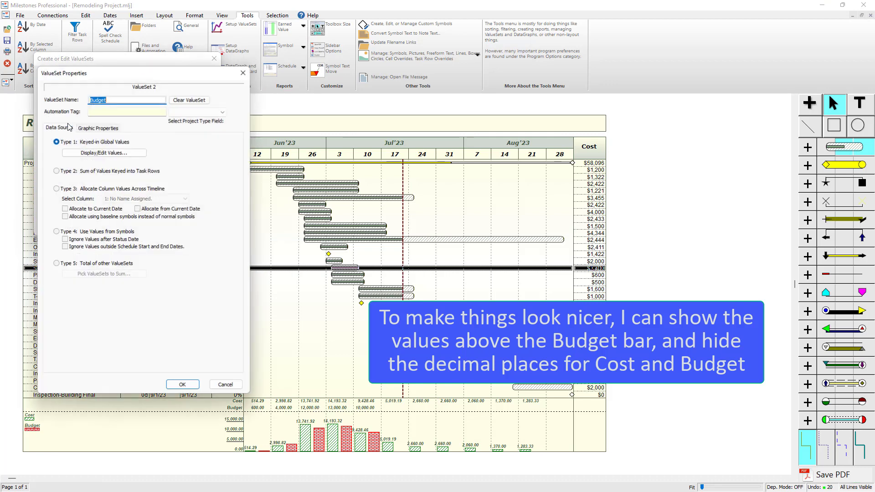
left_click(97, 129)
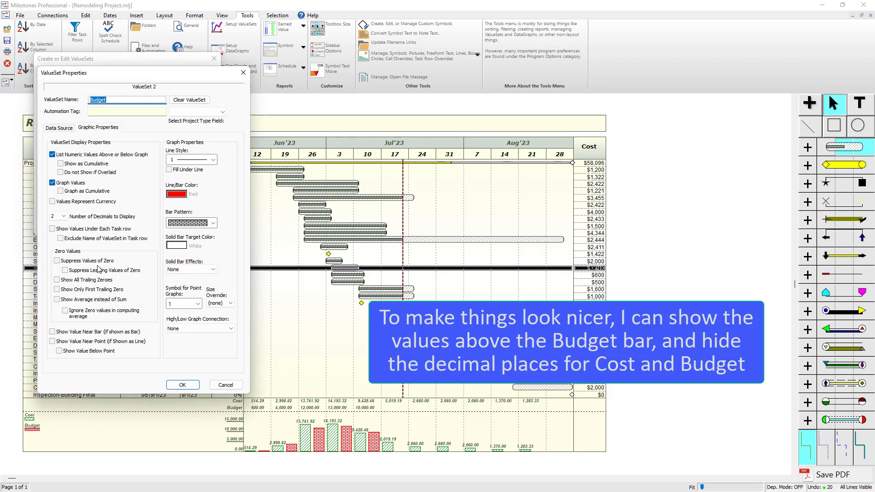
left_click(78, 333)
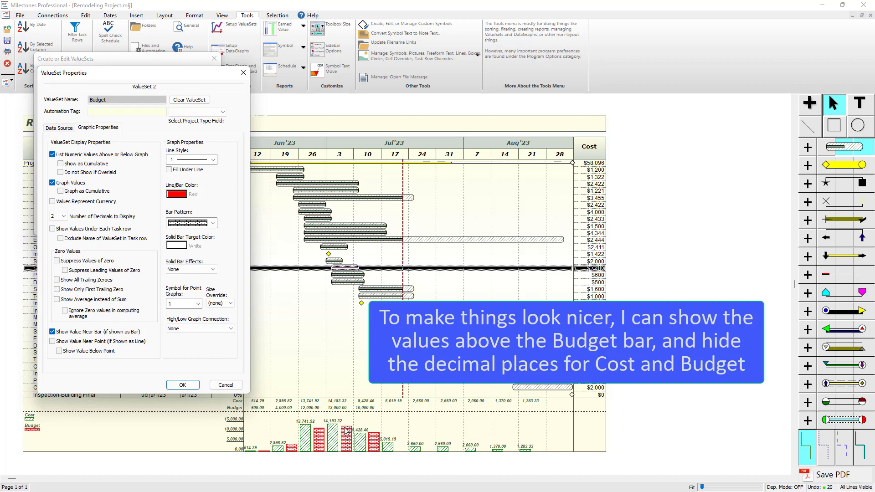
left_click(64, 217)
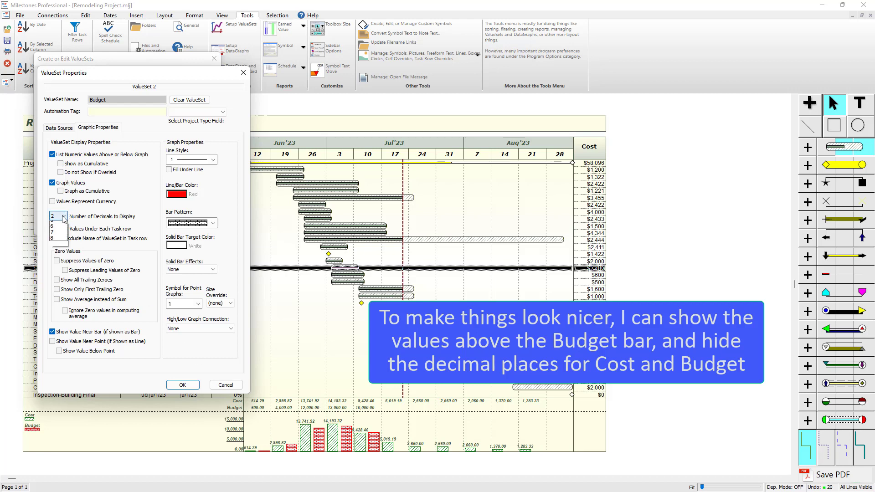
left_click(63, 227)
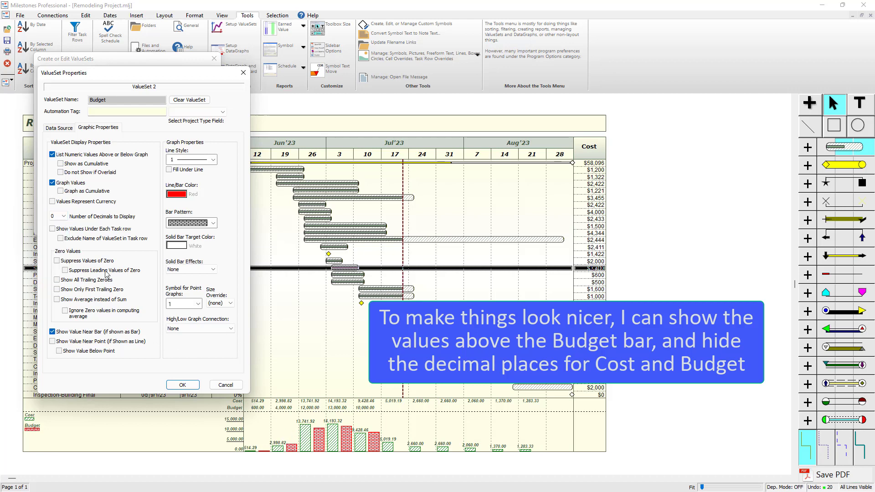
left_click(186, 385)
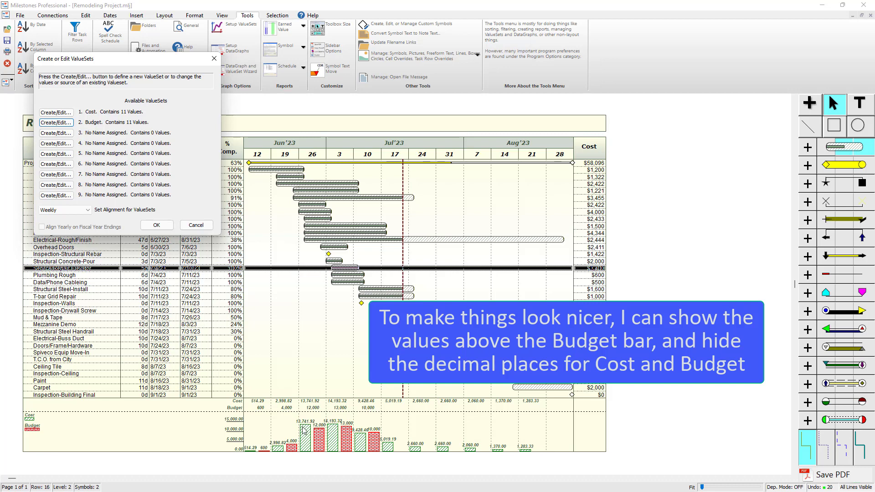
Set the number of decimals to display for the Cost ValueSet to 0.
left_click(57, 114)
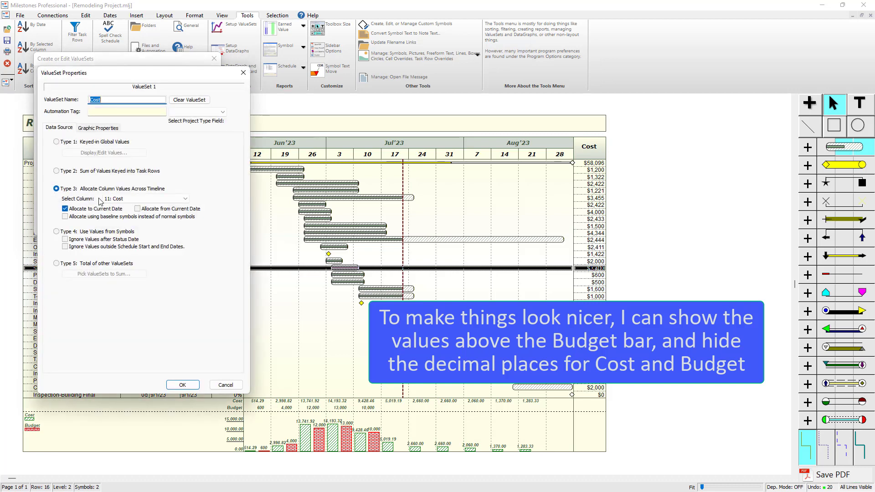
left_click(96, 131)
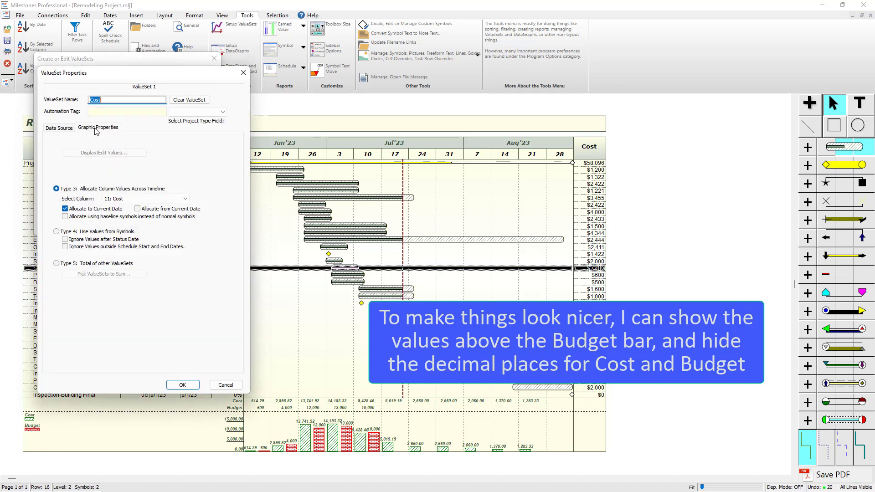
left_click(59, 215)
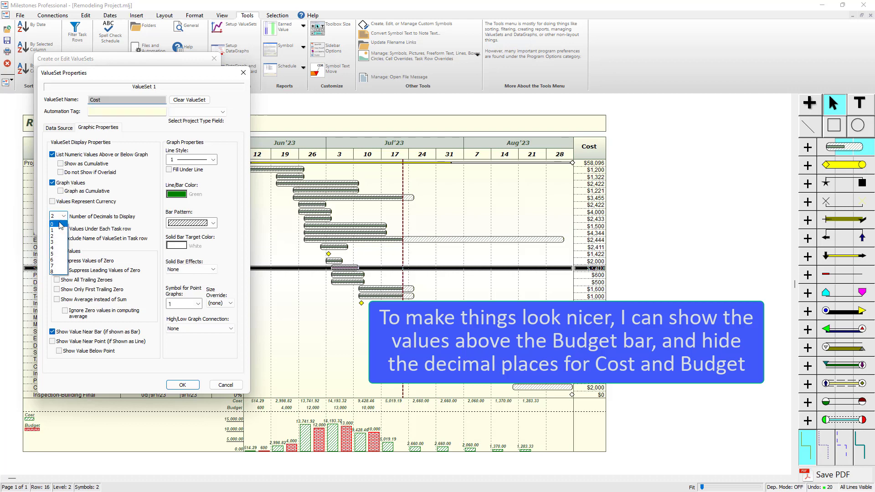
left_click(63, 223)
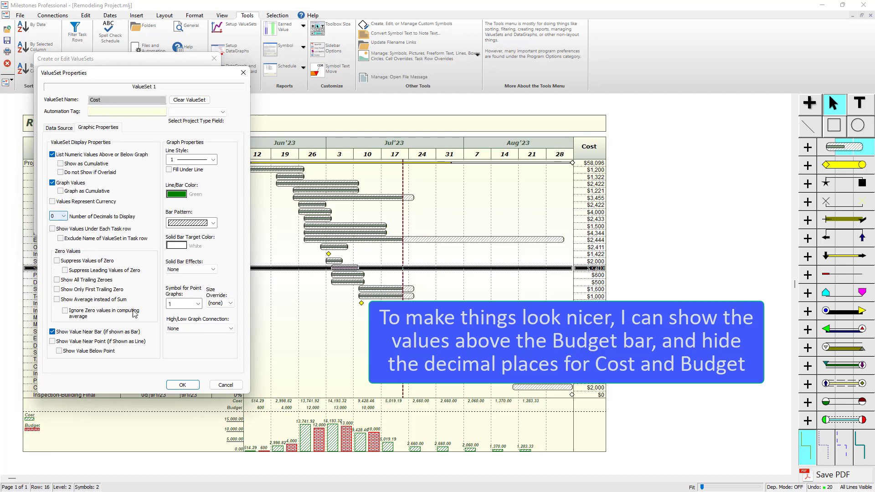
left_click(181, 386)
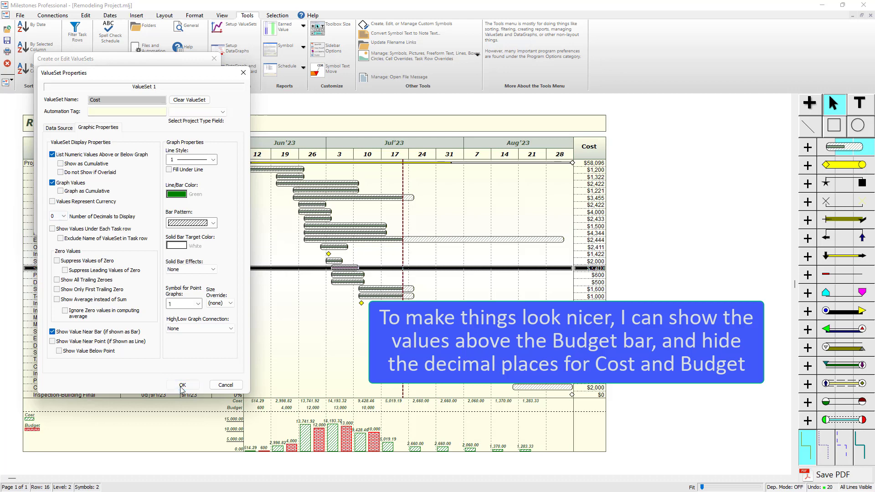